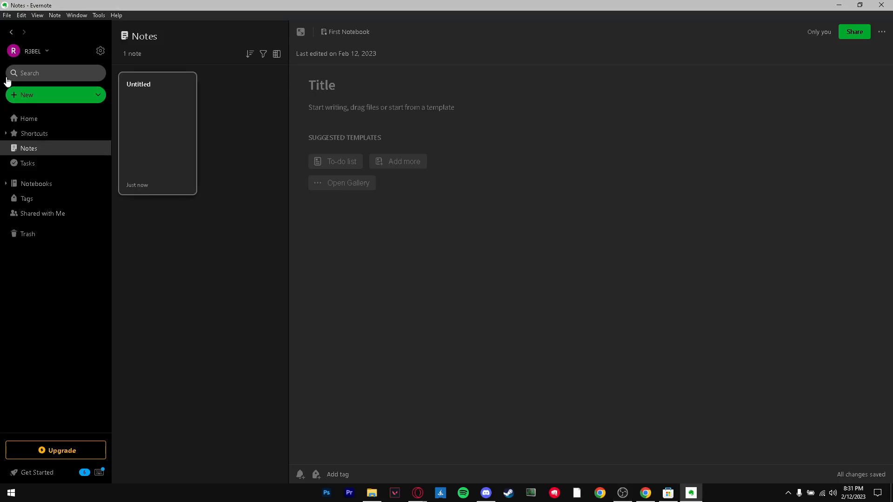
Step: Create a new note in the first notebook and title it "New note"
left_click(94, 97)
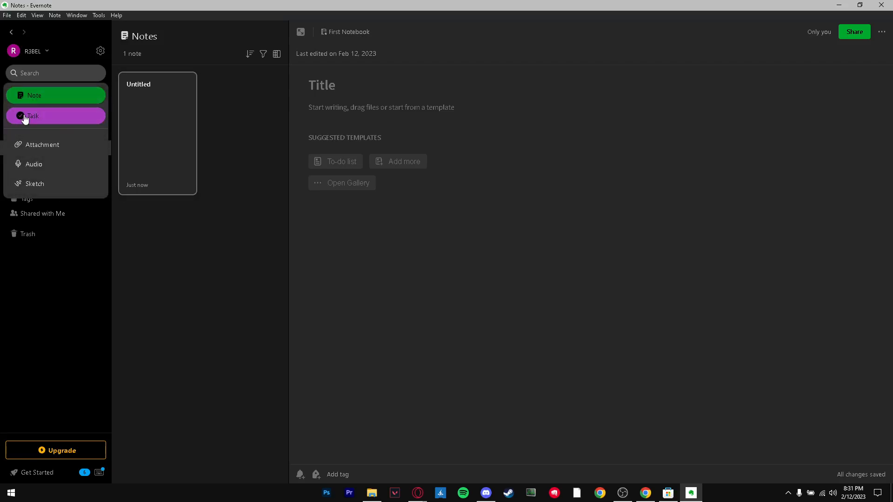
left_click(49, 103)
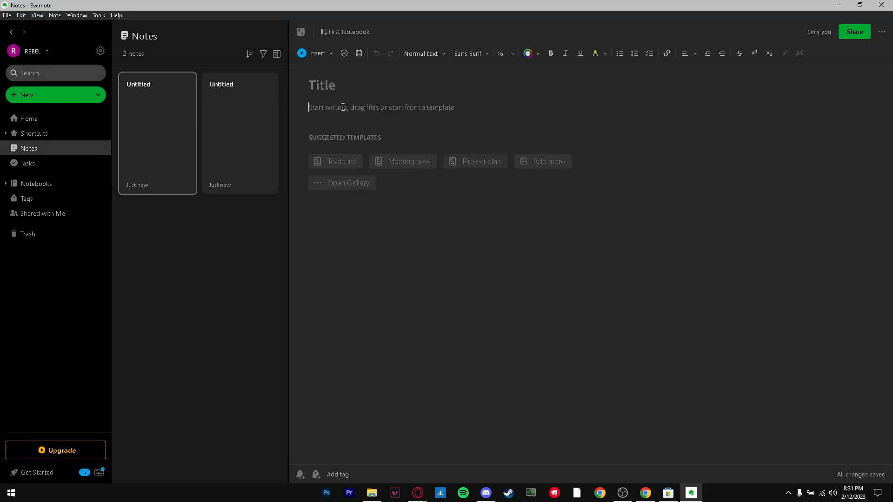
left_click(331, 85)
type("New ")
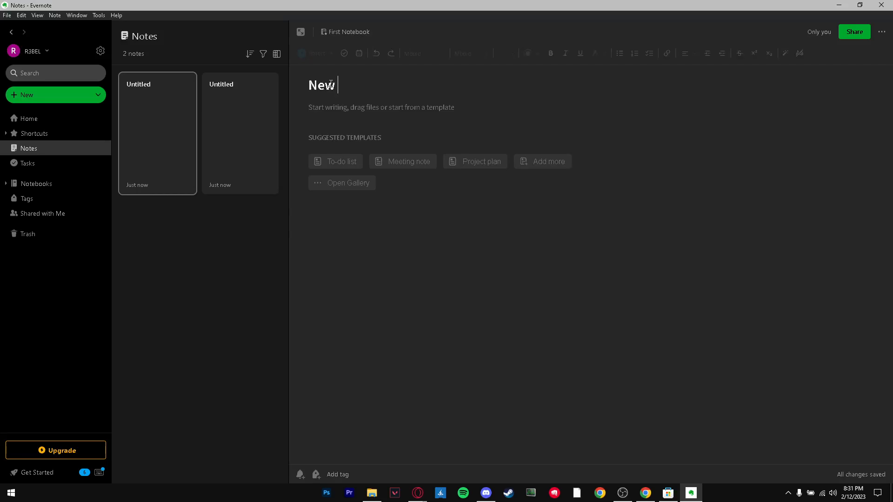
type("note")
Step: Write "this is an exmaple of a new note" as the body text of the note
left_click(402, 102)
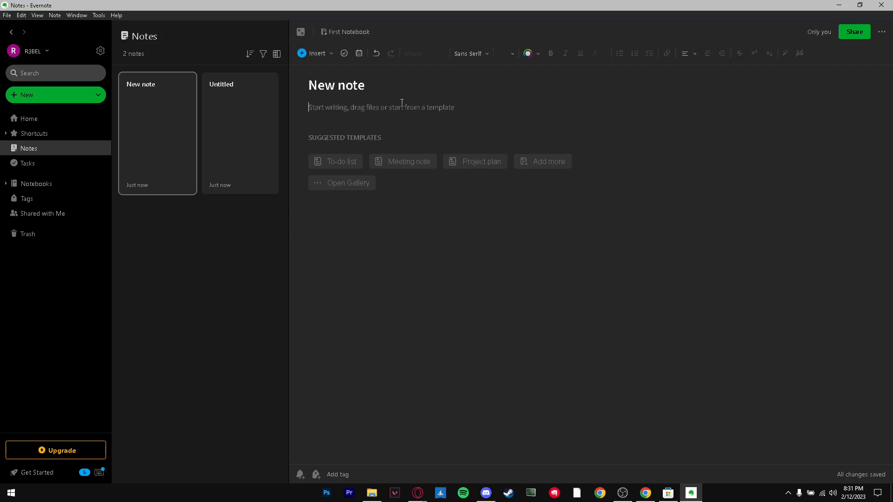
type("this is an exmaple of")
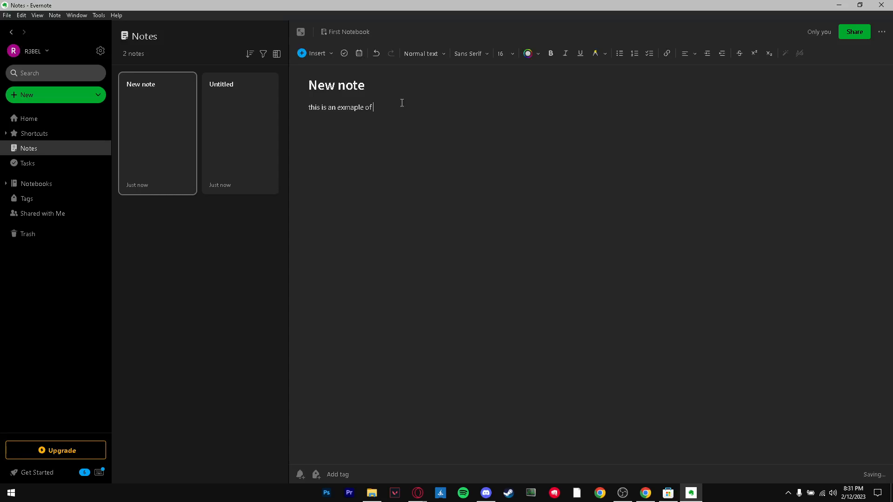
type(" a new note")
Step: Set the font of the words "new note" in the body text to Slab Serif
left_click_drag(410, 107, 378, 107)
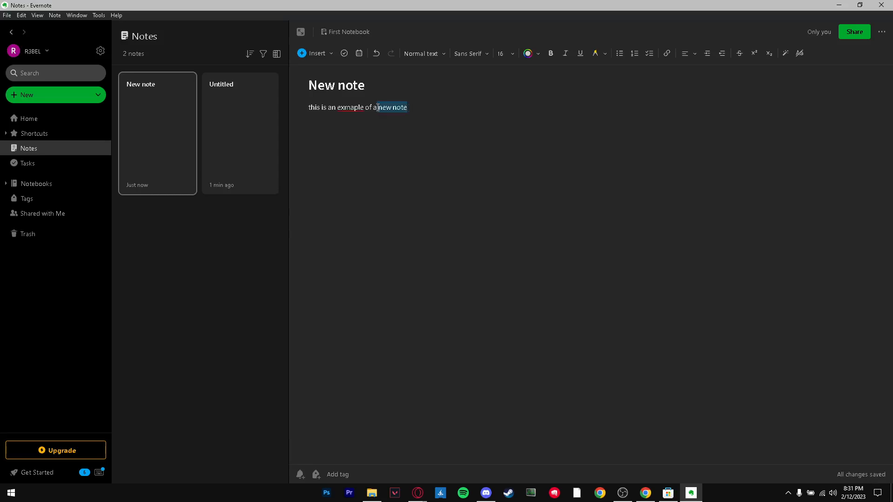
left_click(473, 54)
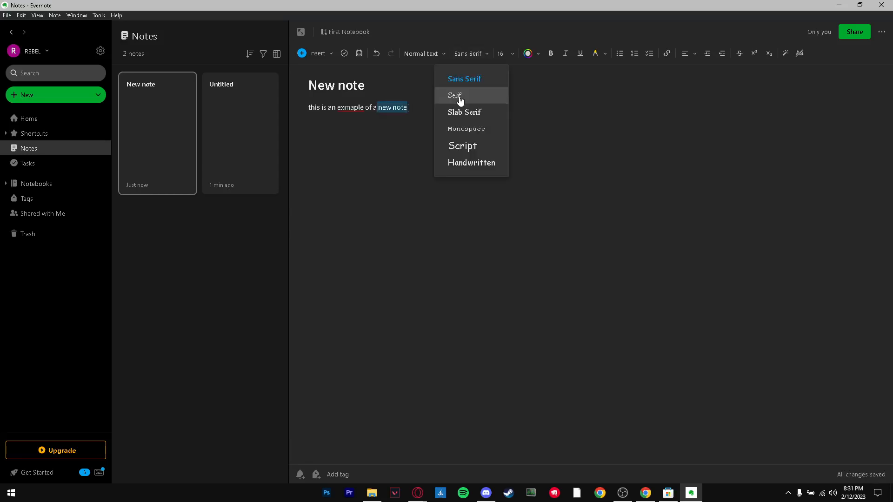
left_click(460, 105)
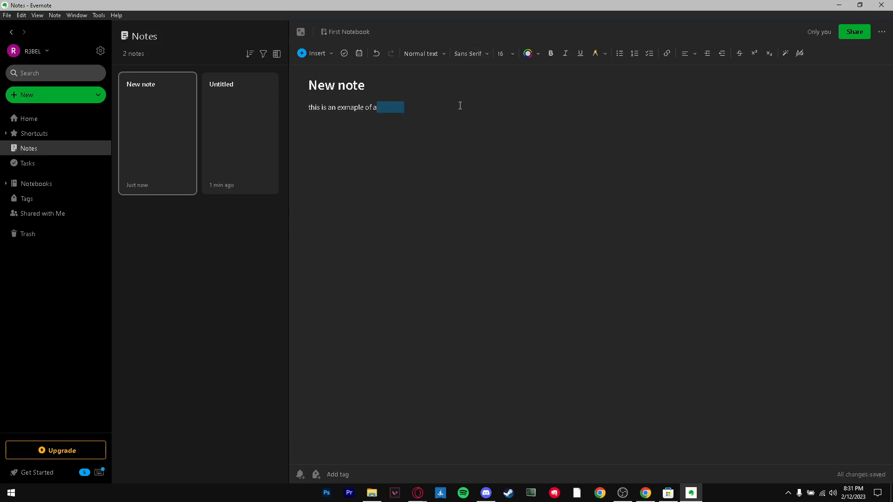
left_click(425, 54)
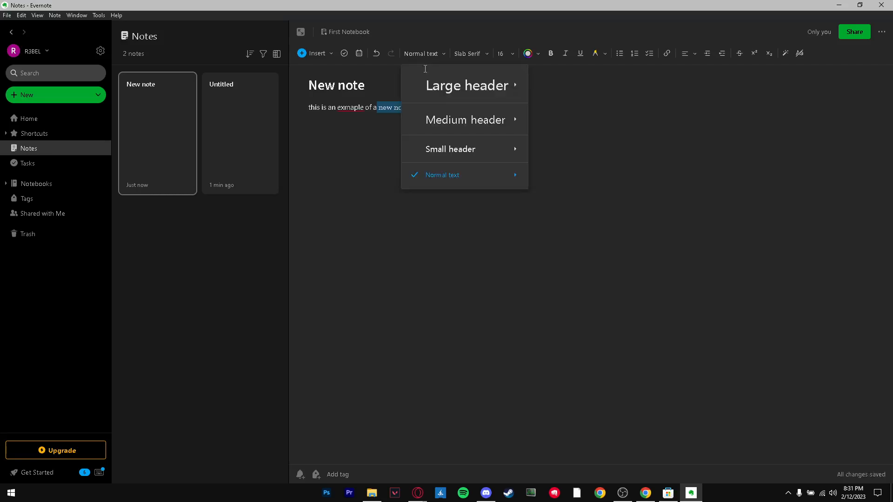
left_click(687, 96)
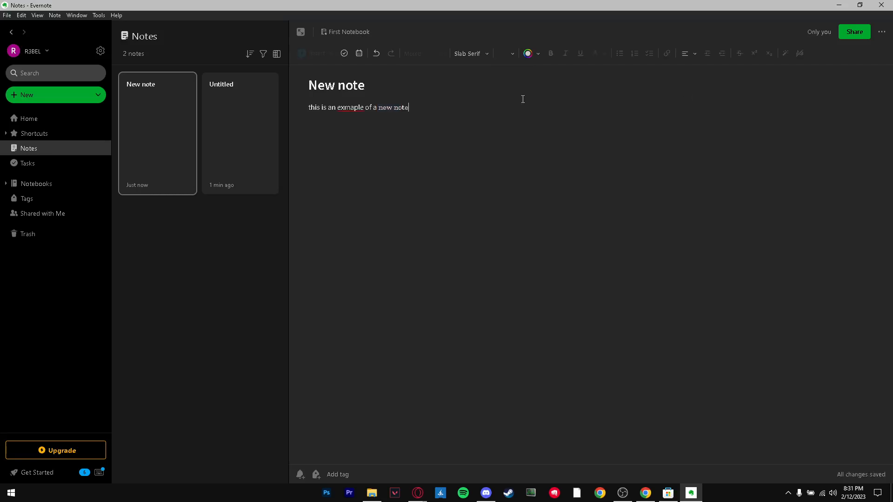
Step: Make the words "new note" in the body text bold, italic and underlined
left_click(537, 54)
left_click(550, 54)
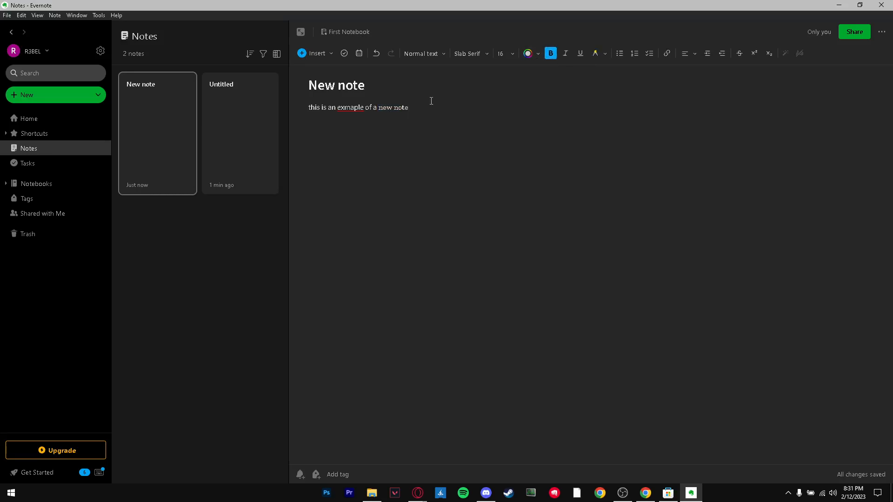
left_click_drag(431, 101, 379, 107)
left_click(553, 55)
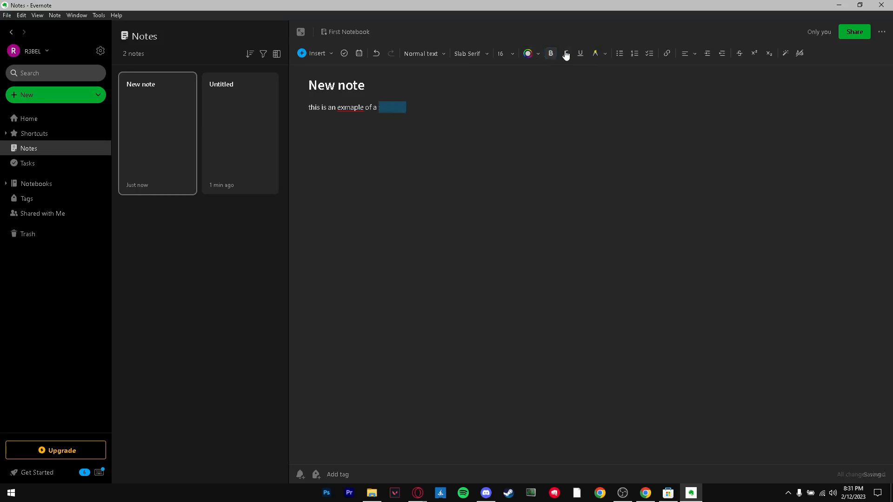
left_click(566, 54)
left_click(581, 53)
left_click(433, 132)
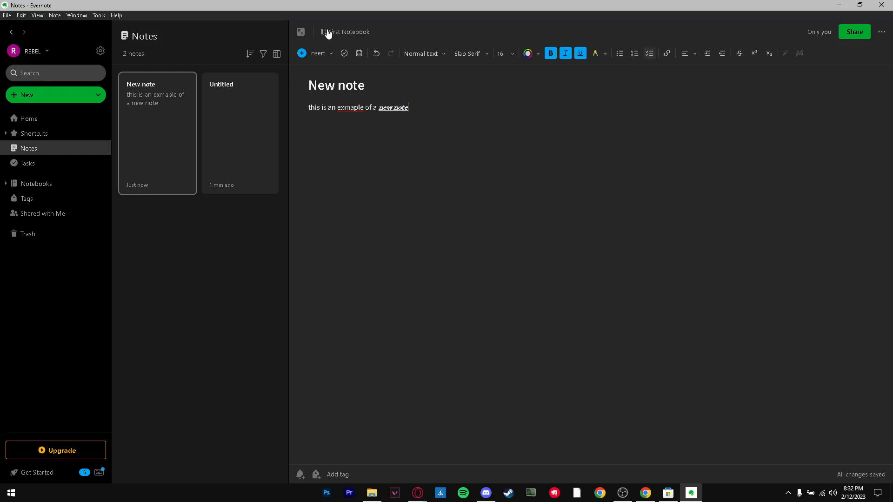
Step: Insert a freehand sketch reading "Sketch" with a long zigzag stroke beneath the word, and write "what a beatiful sketch." below it
left_click(302, 54)
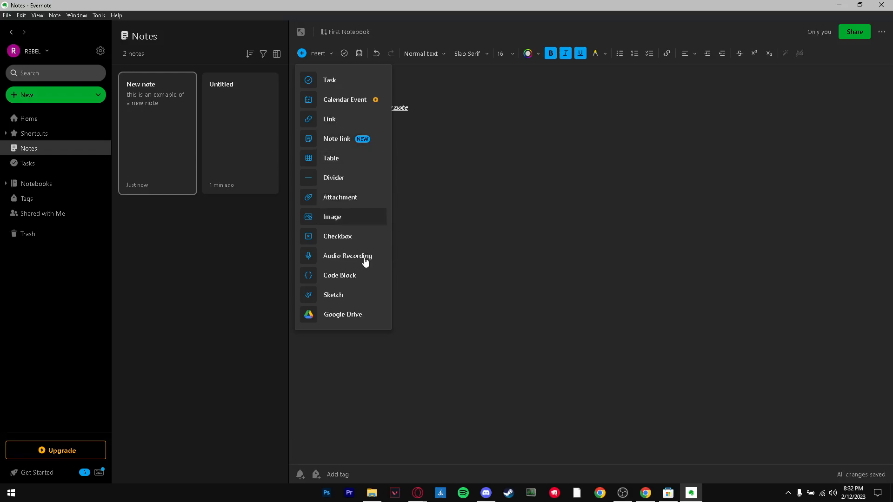
left_click(551, 281)
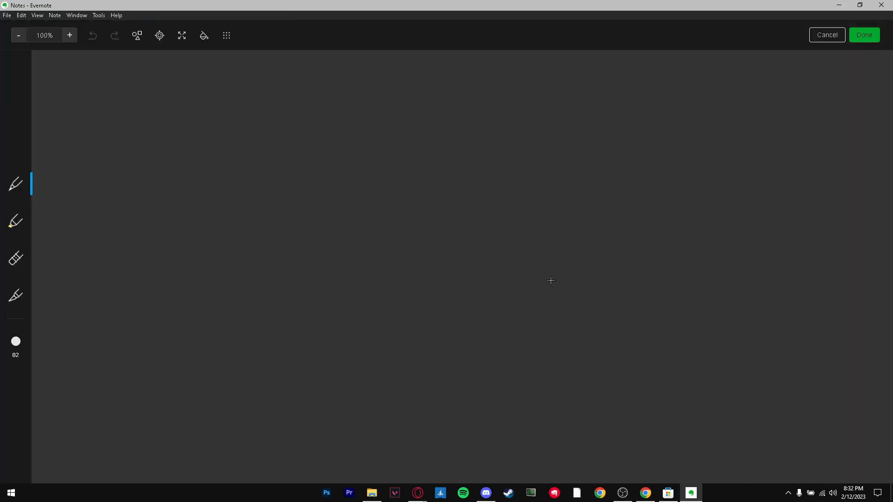
left_click_drag(275, 160, 314, 238)
left_click_drag(262, 288, 209, 265)
left_click_drag(320, 154, 359, 281)
mouse_move(393, 190)
left_mouse_down()
mouse_move(403, 256)
mouse_move(489, 253)
mouse_move(494, 242)
left_mouse_up()
left_click_drag(504, 154, 523, 240)
mouse_move(480, 196)
left_mouse_down()
mouse_move(536, 196)
mouse_move(620, 237)
left_mouse_up()
left_click_drag(616, 155, 674, 227)
left_click_drag(308, 301, 777, 366)
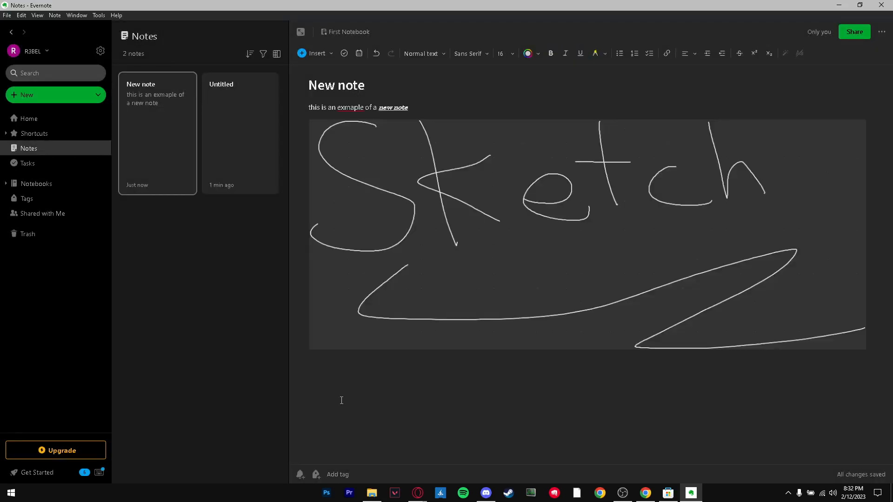
type("what a beatiful sketch.")
left_click(52, 58)
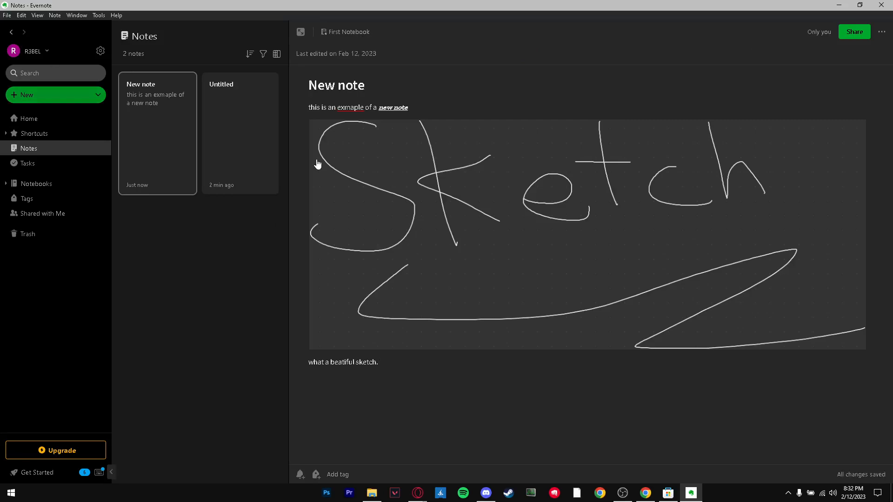
Step: Start a new task in Things to do and name it "100 pushups"
mouse_move(50, 98)
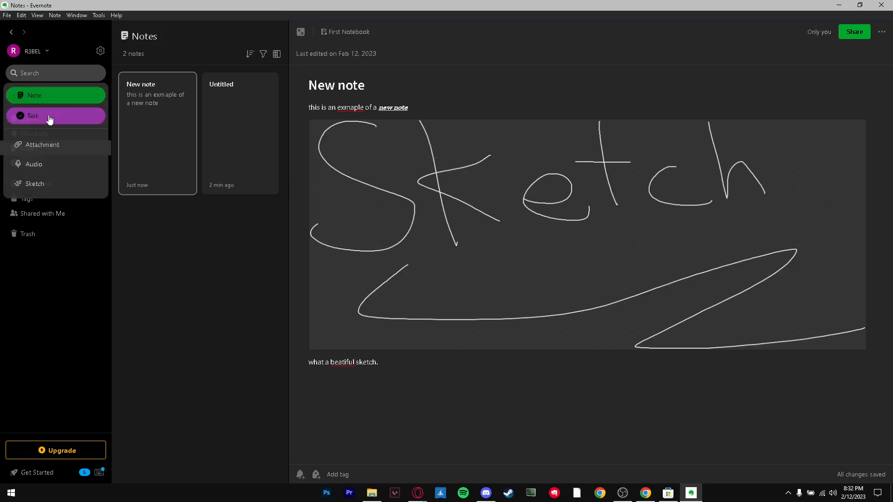
left_click(50, 117)
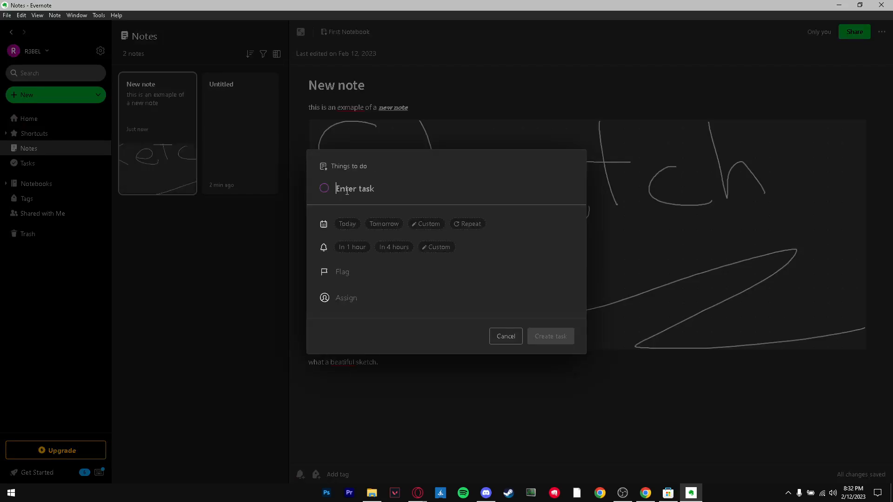
type("100 pushups")
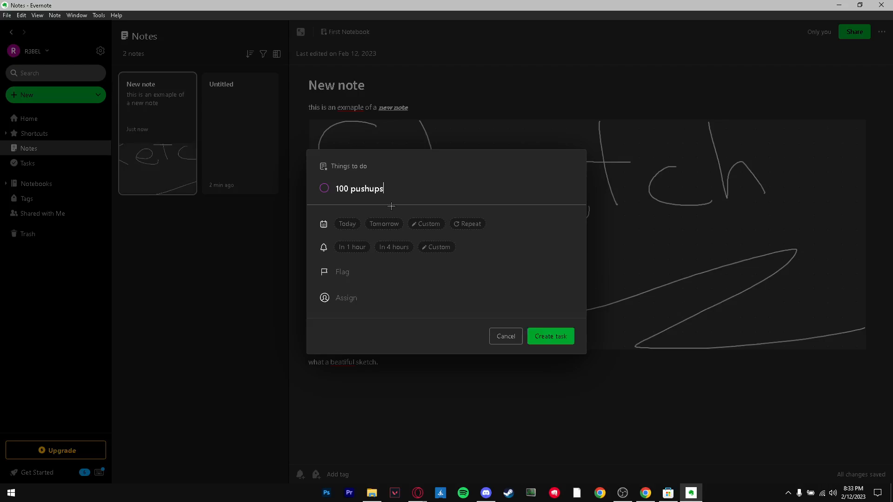
Step: Try to give the task a due date of tomorrow, a reminder in 1 hour, a flag and an assignee
left_click(388, 223)
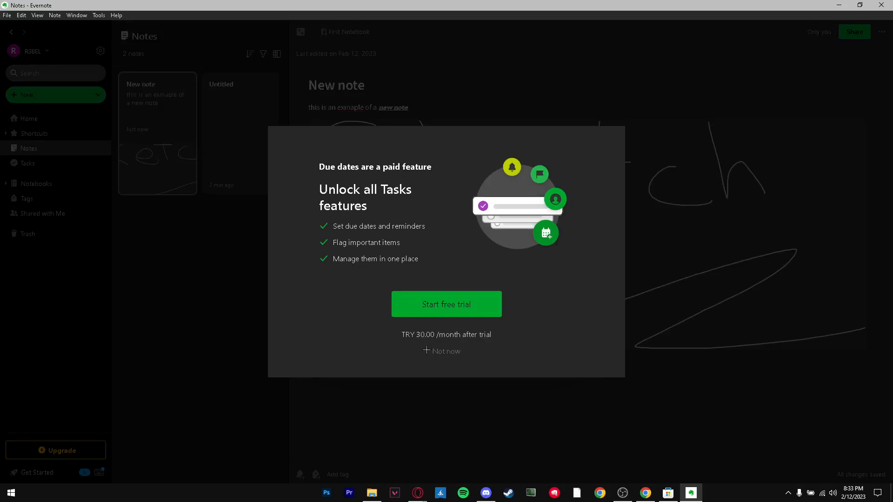
left_click(442, 352)
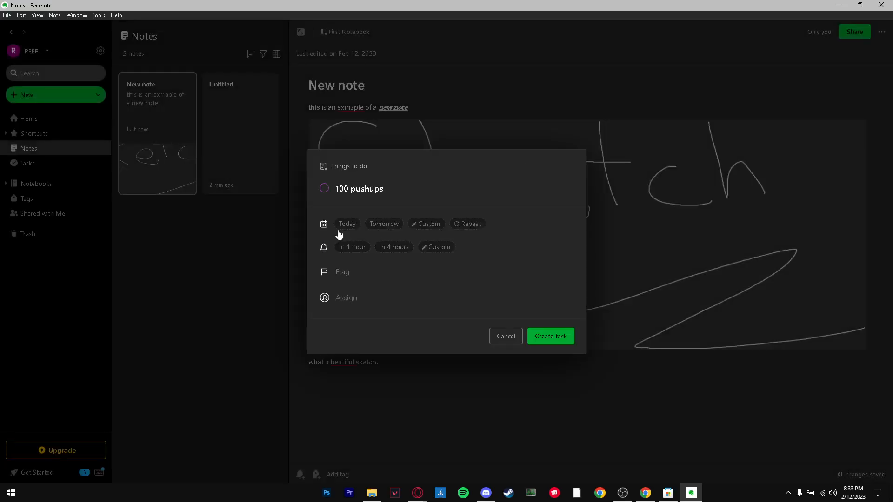
left_click(352, 249)
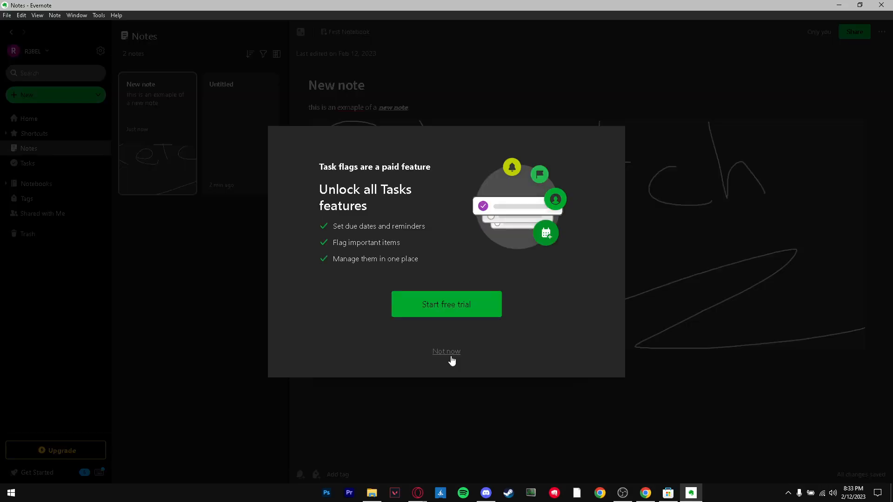
left_click(451, 360)
left_click(350, 298)
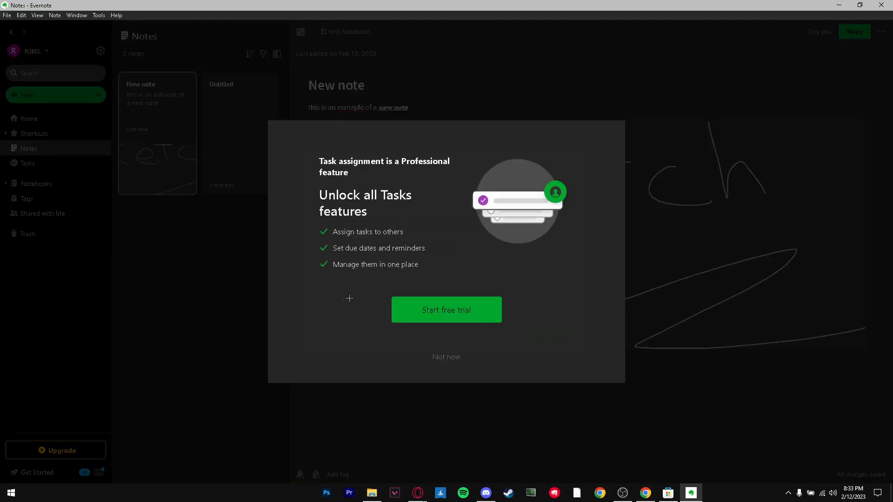
left_click(442, 358)
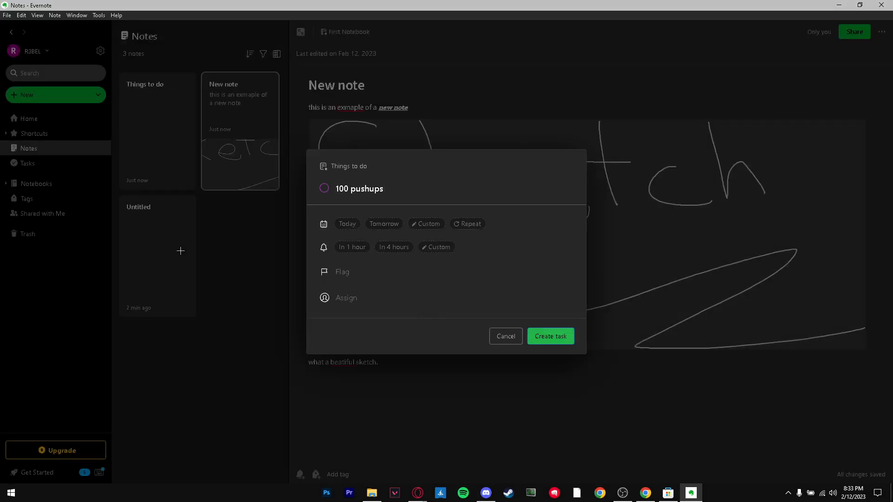
Step: Create the task and mark "100 pushups" as completed in the Things to do note
key("Return")
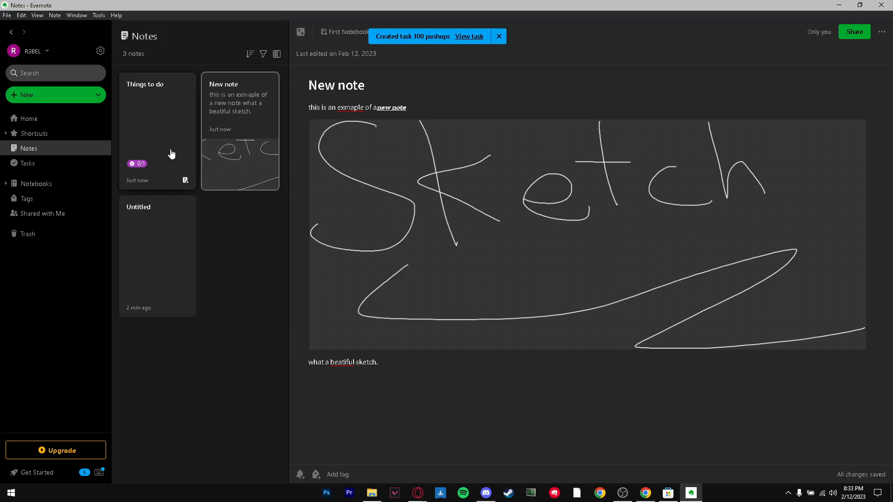
left_click(159, 93)
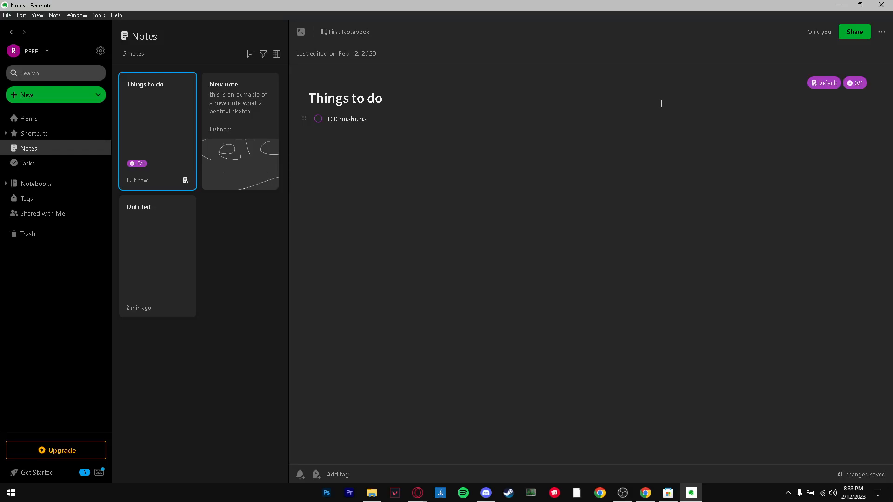
left_click(318, 120)
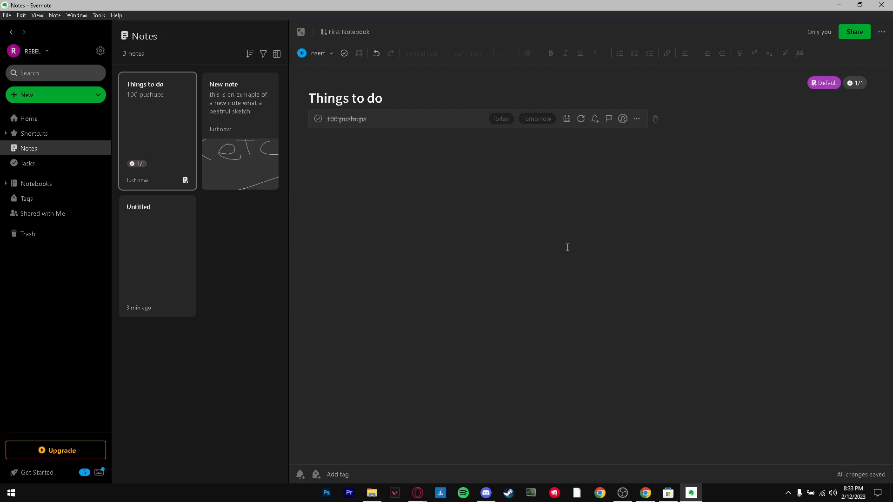
Step: Expand the shortcuts section, and list the notes contained in First Notebook on the notebooks page
left_click(55, 135)
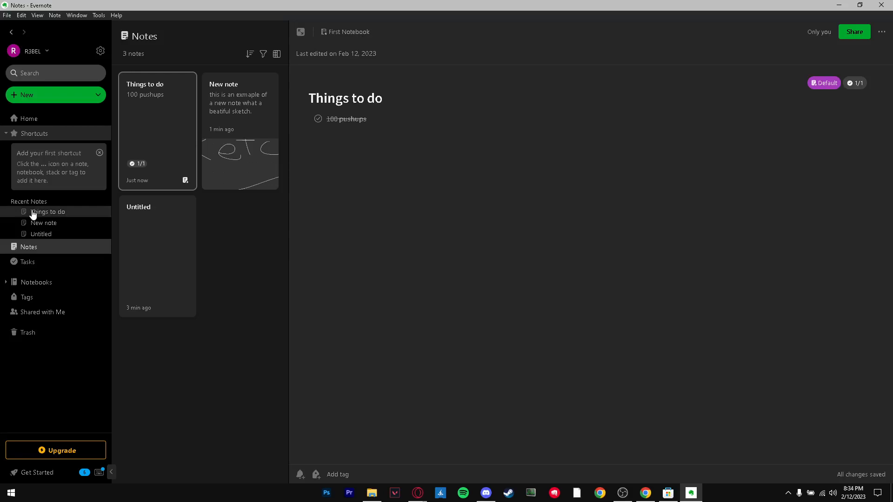
left_click(51, 260)
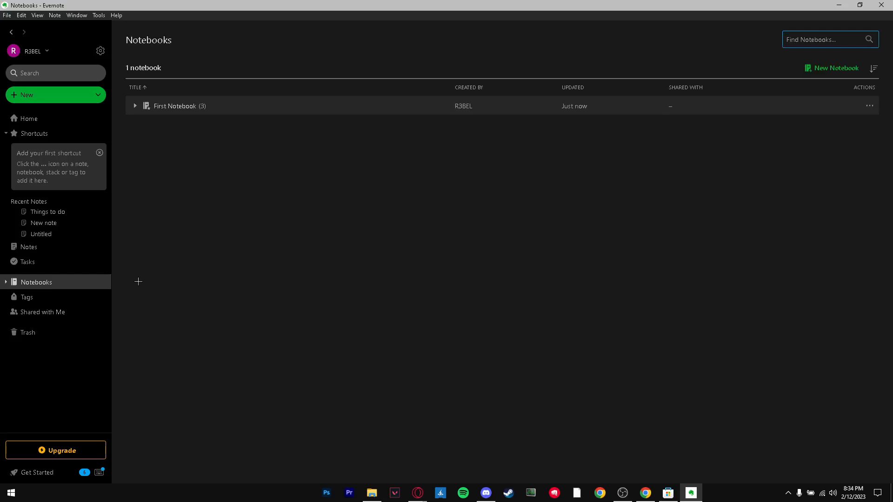
left_click(135, 107)
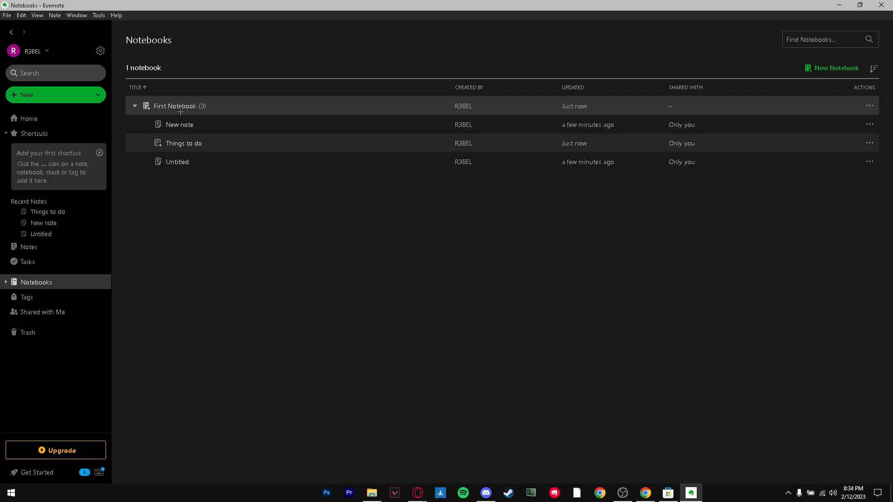
Step: Create a new notebook named "workout book" and open it
left_click(838, 68)
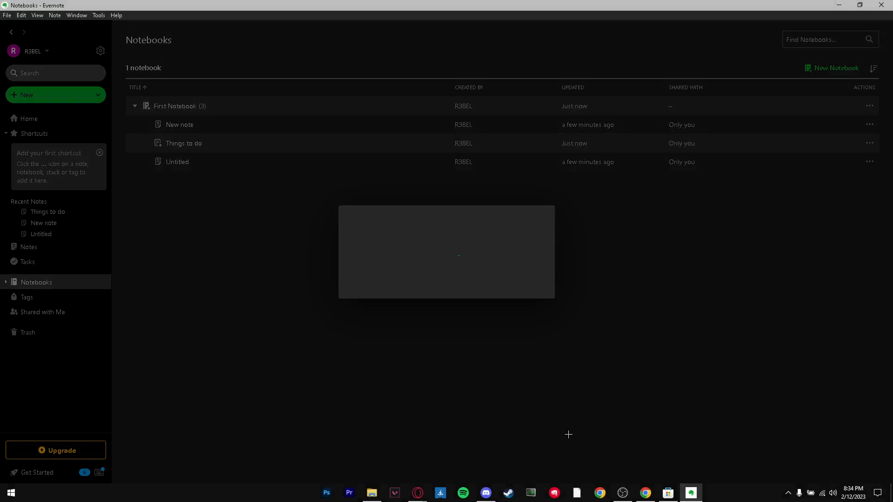
type("asdasdasdas")
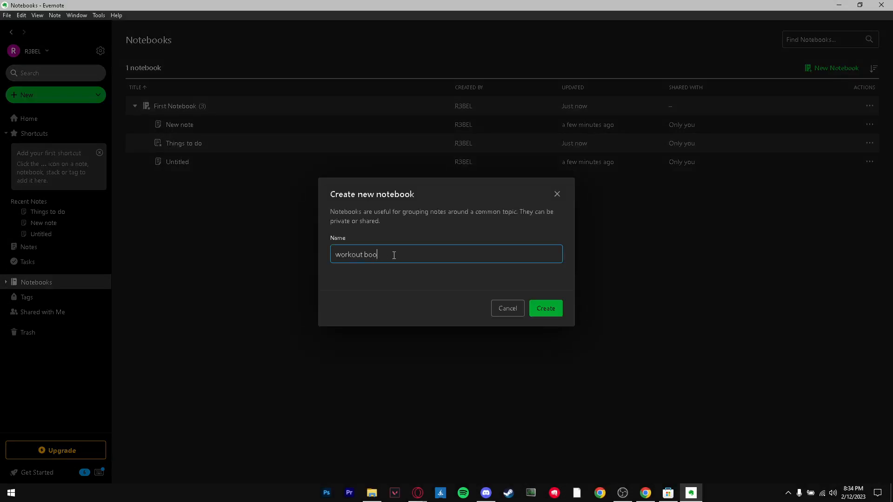
key("Return")
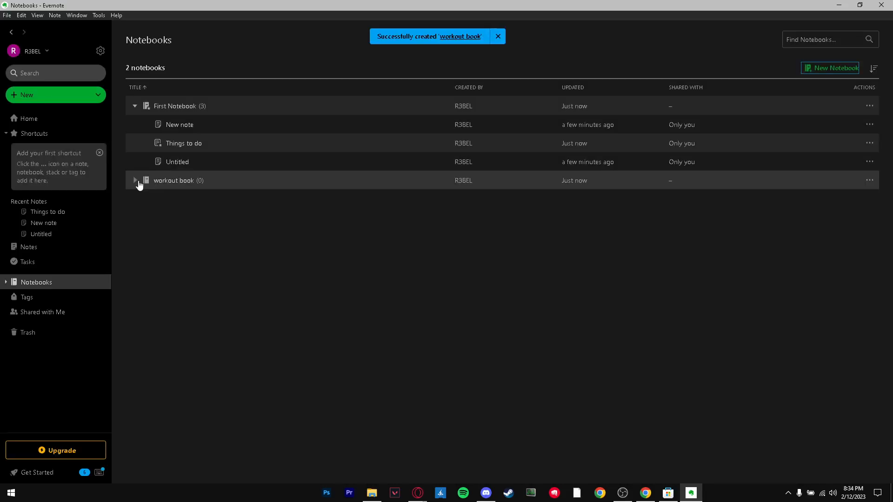
left_click(136, 181)
left_click(189, 187)
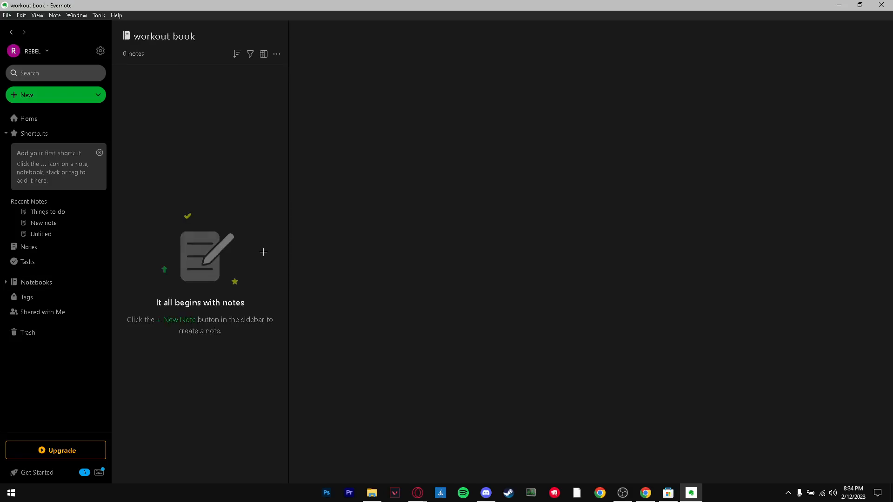
Step: Create a new blank note in the workout book notebook, and show the suggested notes on the home page
left_click(177, 327)
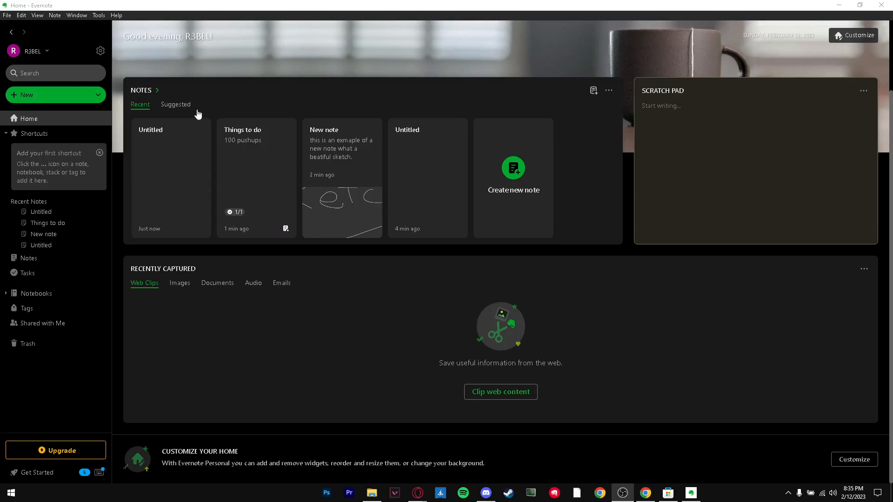
left_click(176, 104)
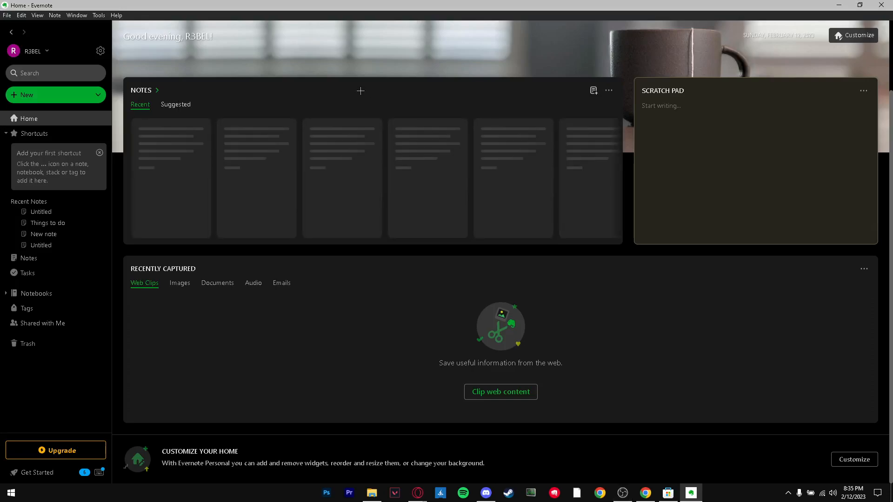
Step: Write "new song idea," in the scratch pad, with "maybe i should start an investment" on the line below
left_click(712, 111)
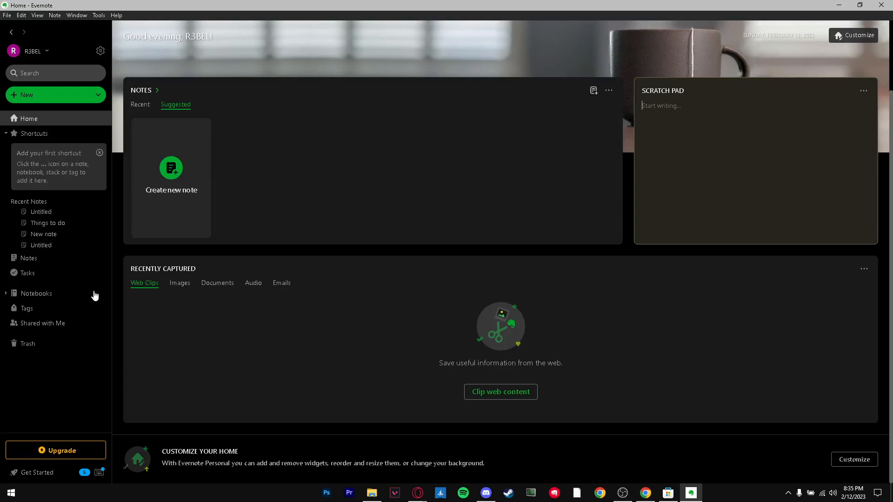
mouse_move(95, 296)
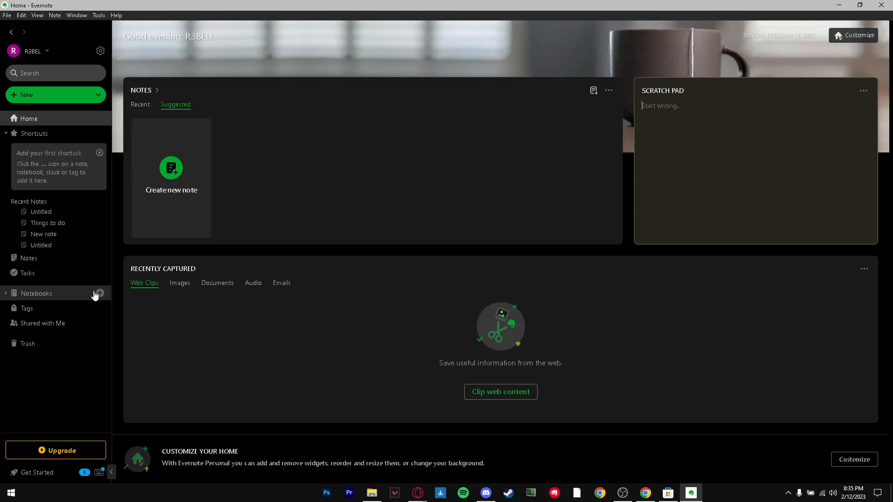
type("new song idea,")
key("Return")
type("maybe i shoudol")
key("BackSpace")
key("BackSpace")
key("BackSpace")
type("ld start an investment")
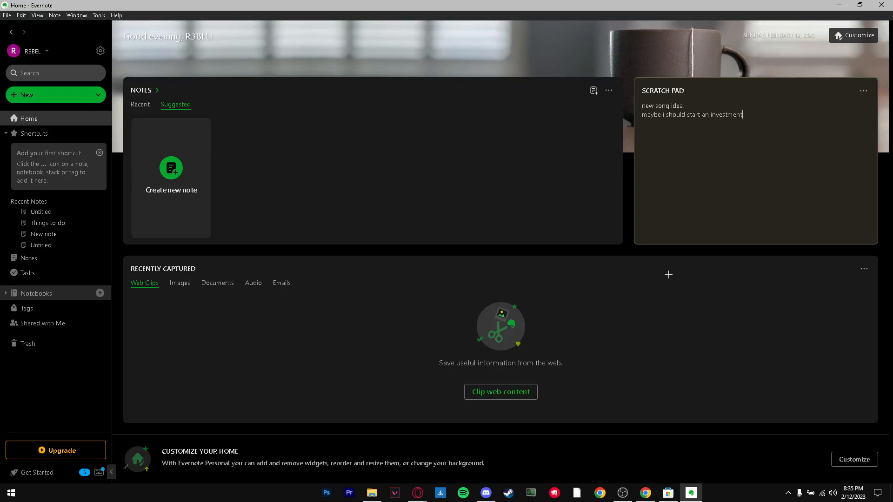
key("BackSpace")
key("BackSpace")
key("BackSpace")
key("BackSpace")
key("BackSpace")
key("BackSpace")
key("ctrl+z")
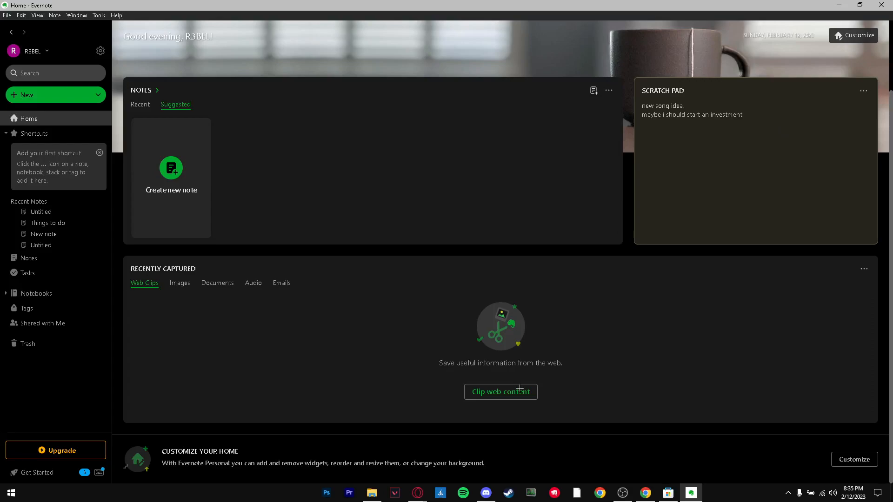